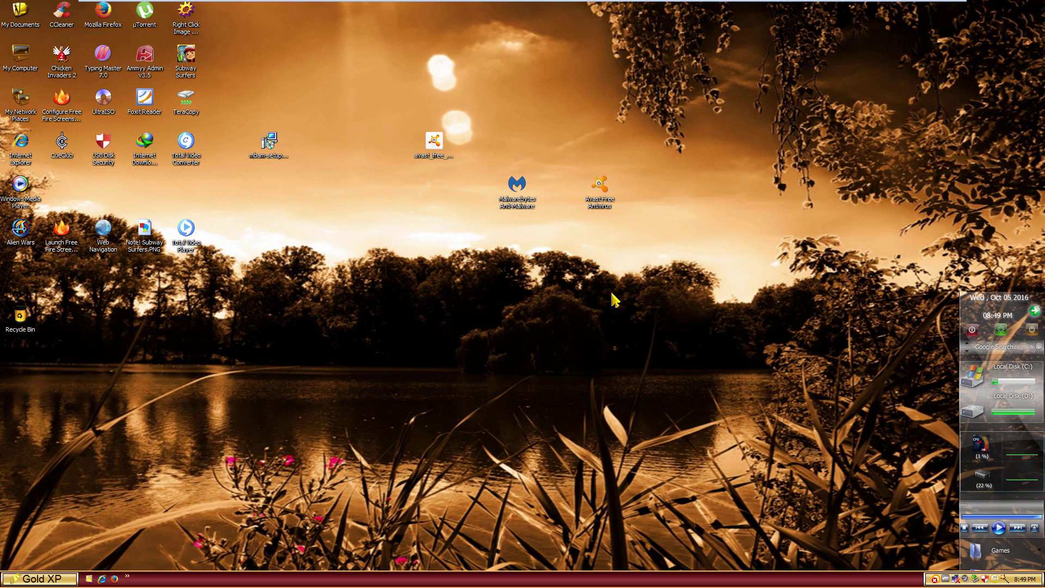
pyautogui.click(511, 263)
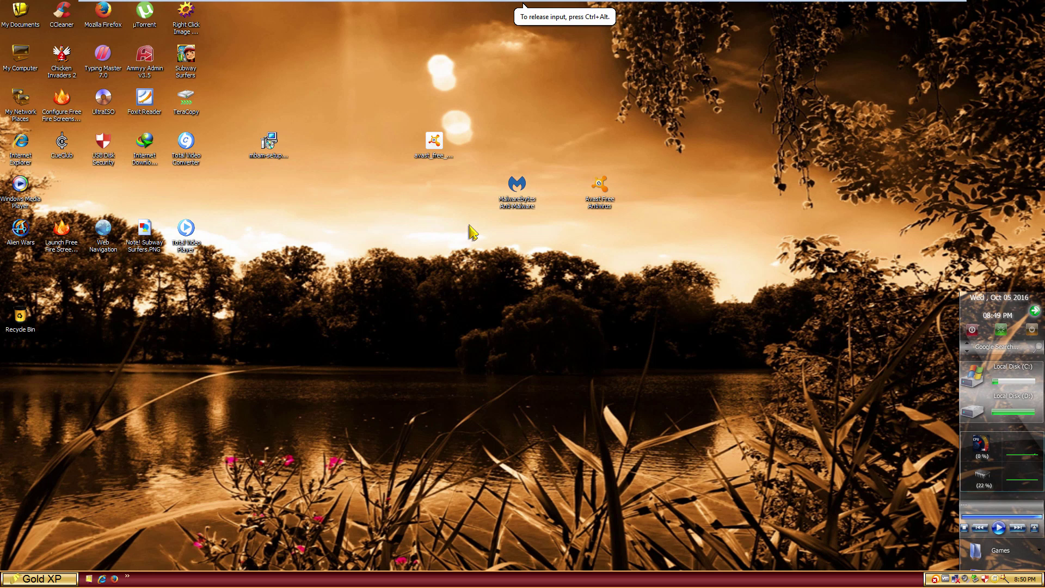
pyautogui.moveTo(436, 246); pyautogui.dragTo(561, 166)
pyautogui.moveTo(580, 254); pyautogui.dragTo(627, 171)
pyautogui.click(636, 175)
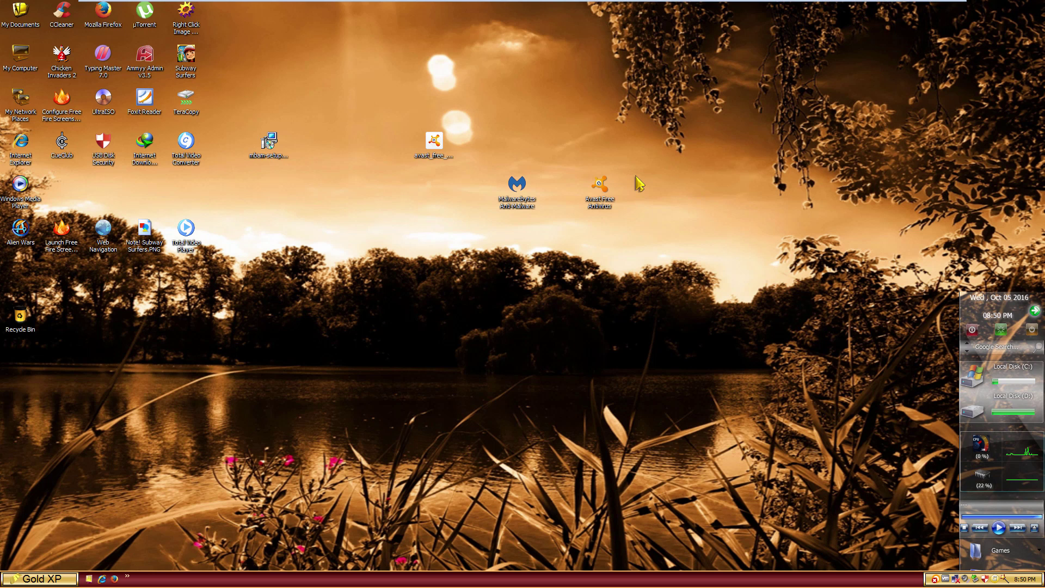
# Step: Open Malwarebytes Anti-Malware and start a Threat Scan
pyautogui.doubleClick(517, 188)
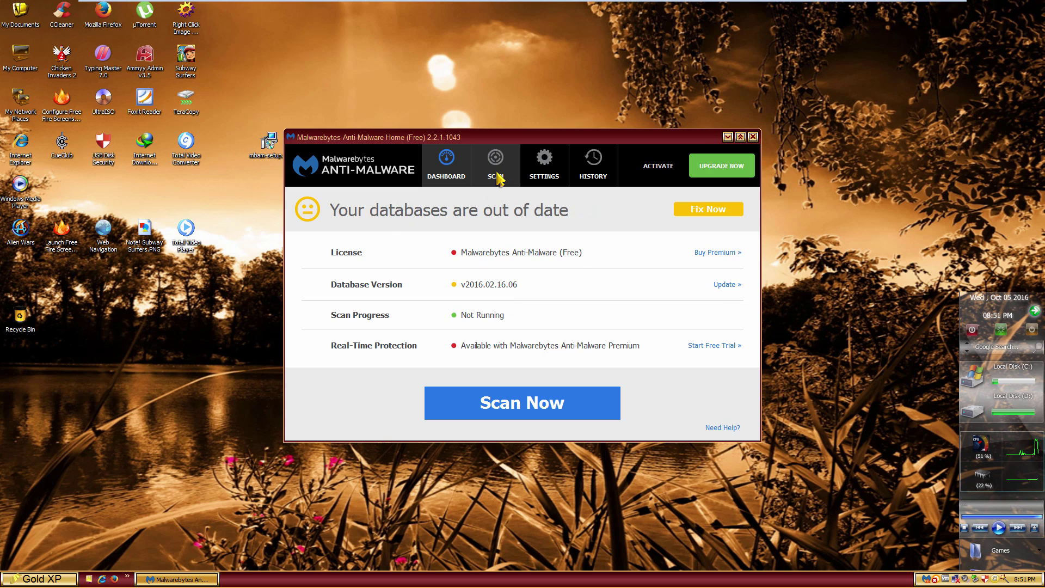
pyautogui.click(500, 180)
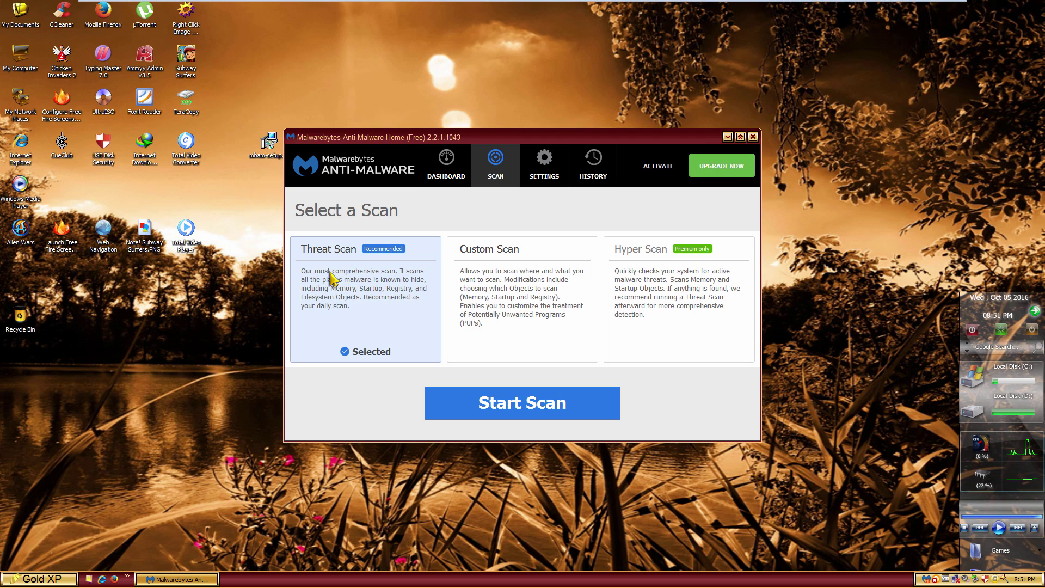
pyautogui.moveTo(457, 136); pyautogui.dragTo(492, 151)
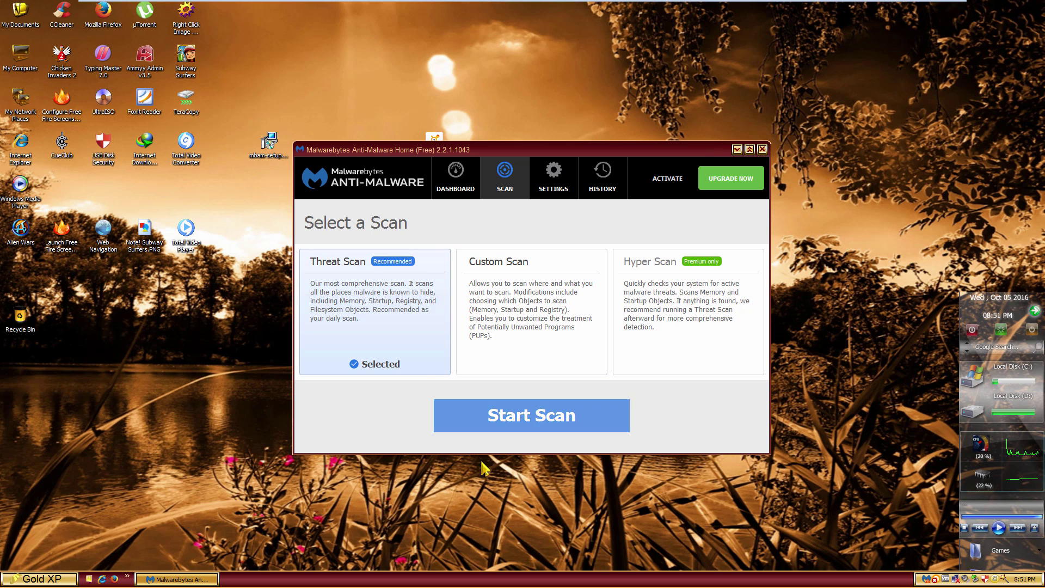
pyautogui.click(561, 406)
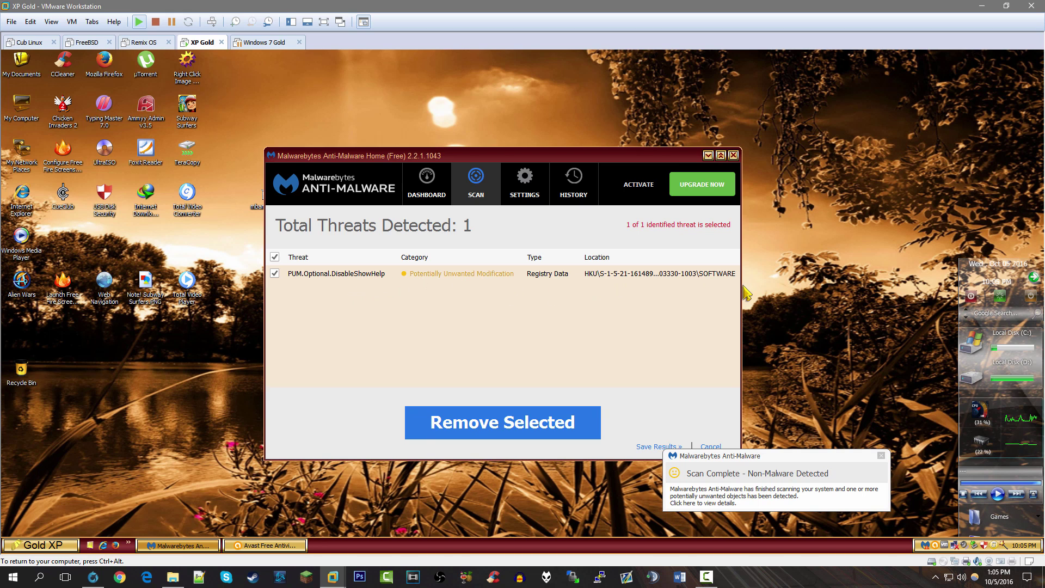
# Step: Widen the scan results window to read the detected threat's location, and check the context options of the XP desktop
pyautogui.moveTo(741, 292); pyautogui.dragTo(918, 289)
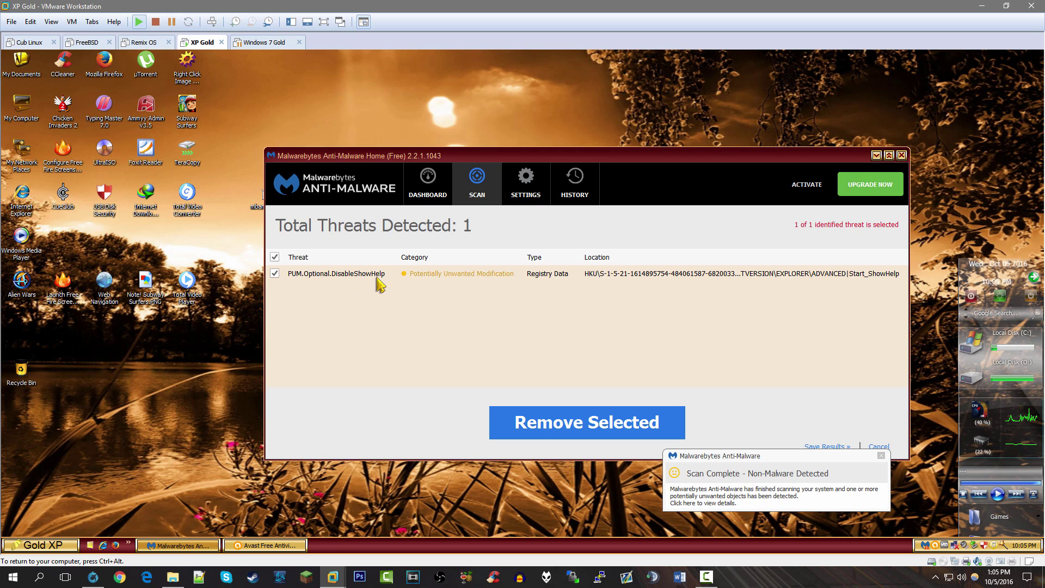
pyautogui.rightClick(227, 333)
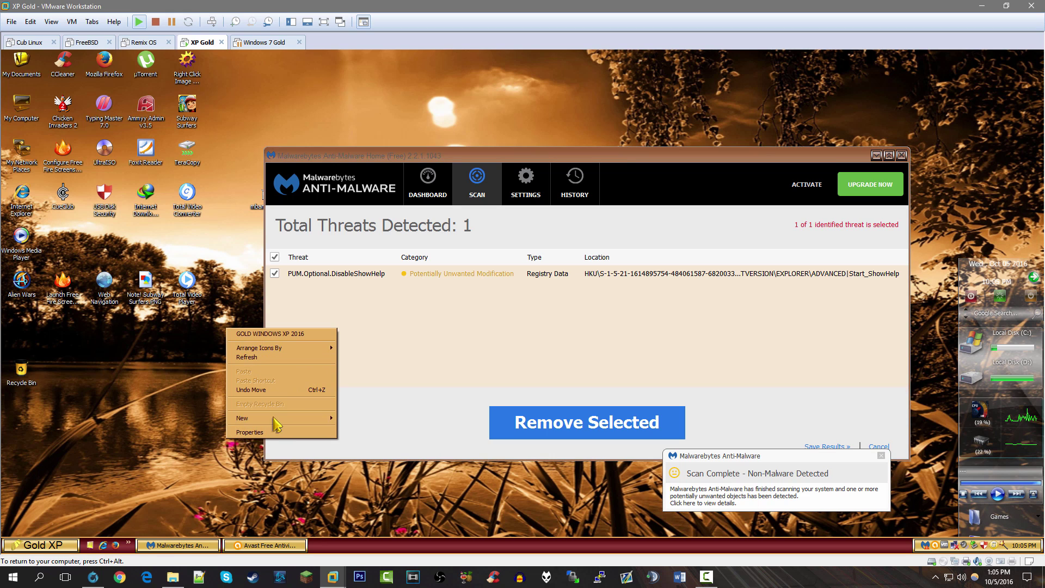
pyautogui.click(408, 373)
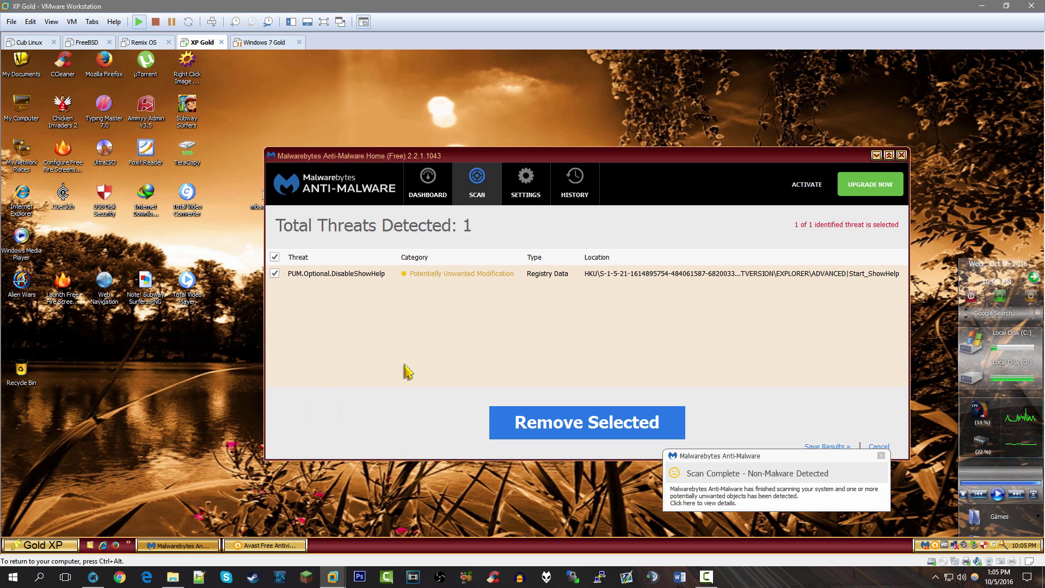
pyautogui.rightClick(214, 338)
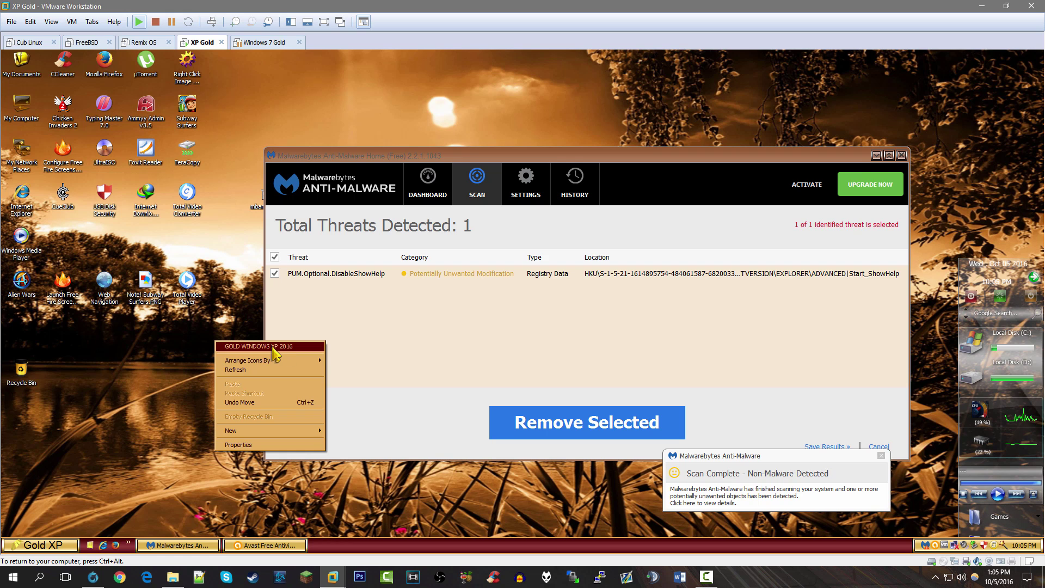
pyautogui.click(358, 322)
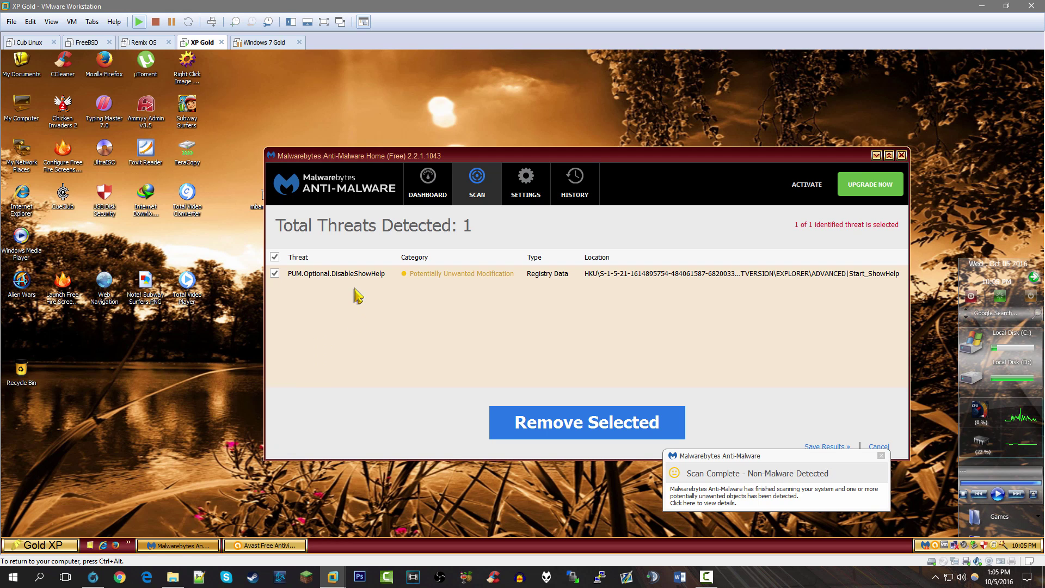
# Step: Remove the selected PUM.Optional.DisableShowHelp threat, finish the scan and close Malwarebytes
pyautogui.click(566, 425)
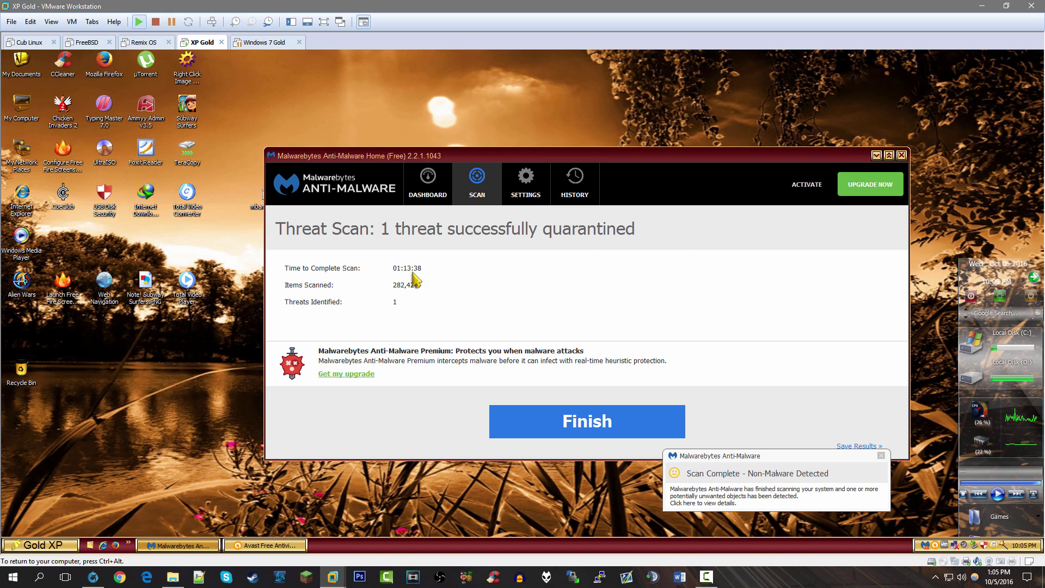
pyautogui.click(604, 424)
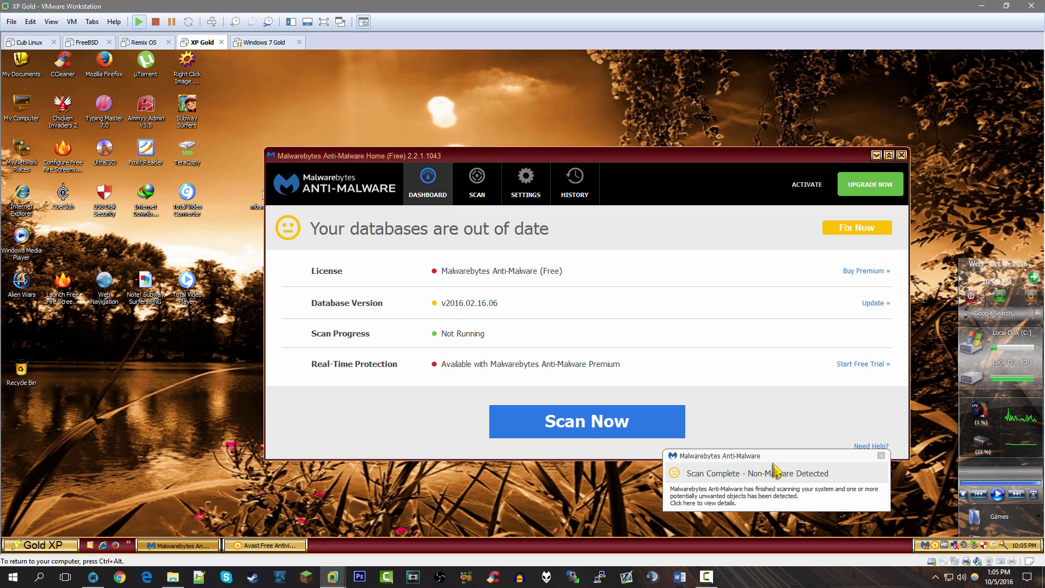
pyautogui.click(901, 156)
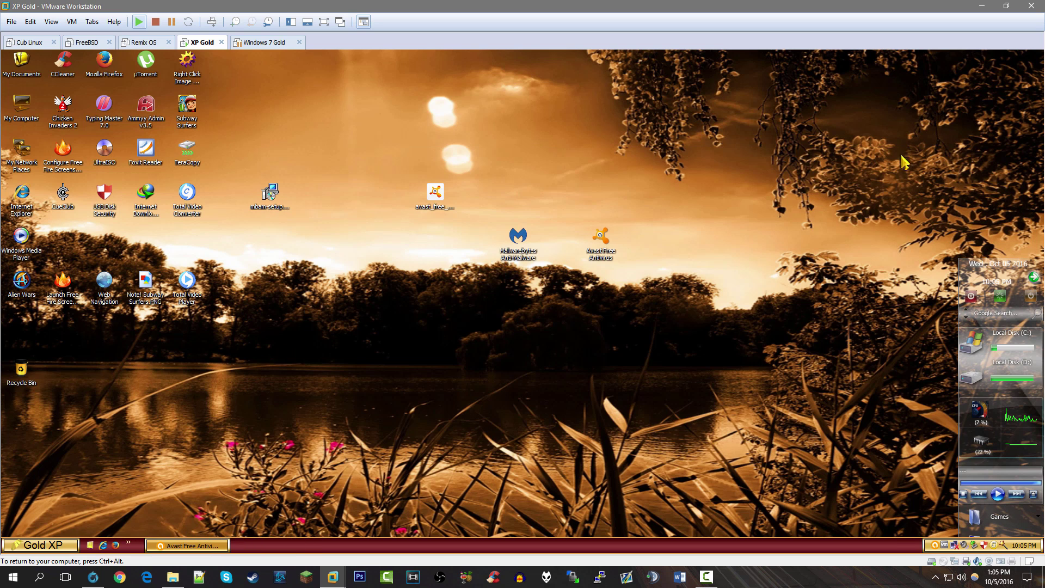
# Step: Open Avast Free Antivirus from the desktop and run a Smart Scan to completion
pyautogui.doubleClick(602, 237)
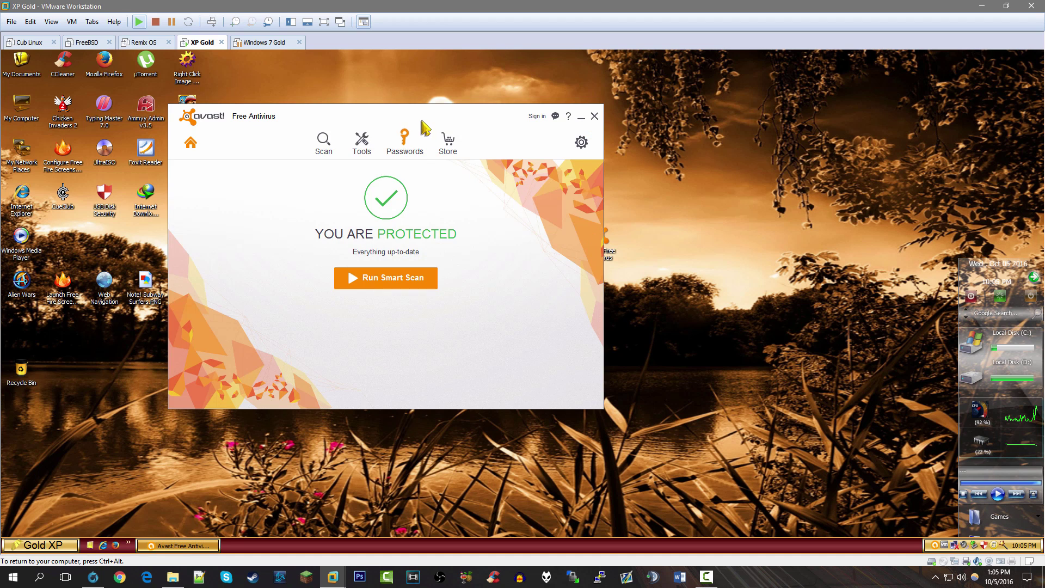
pyautogui.moveTo(426, 128); pyautogui.dragTo(623, 219)
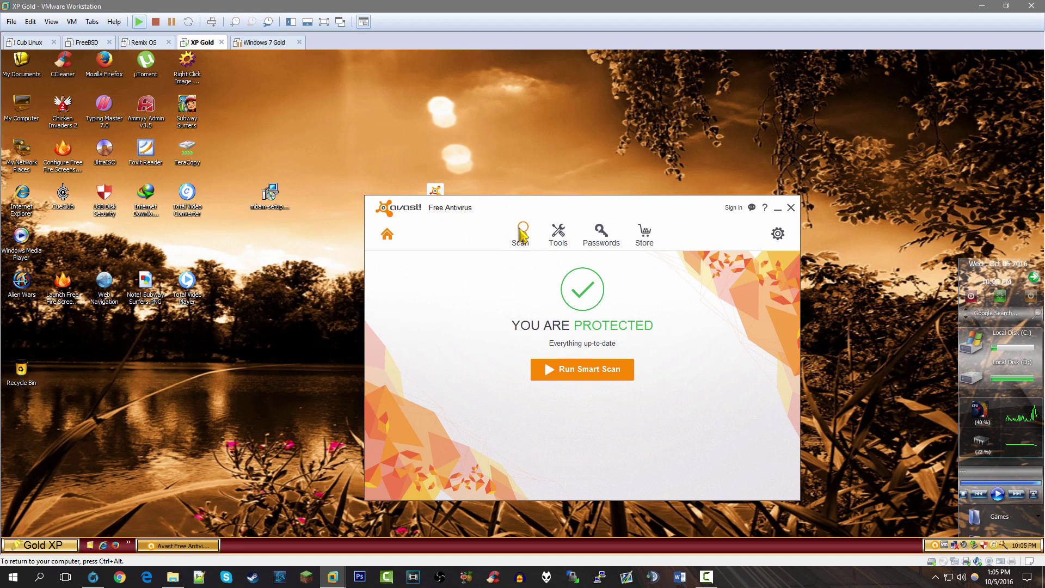
pyautogui.click(519, 228)
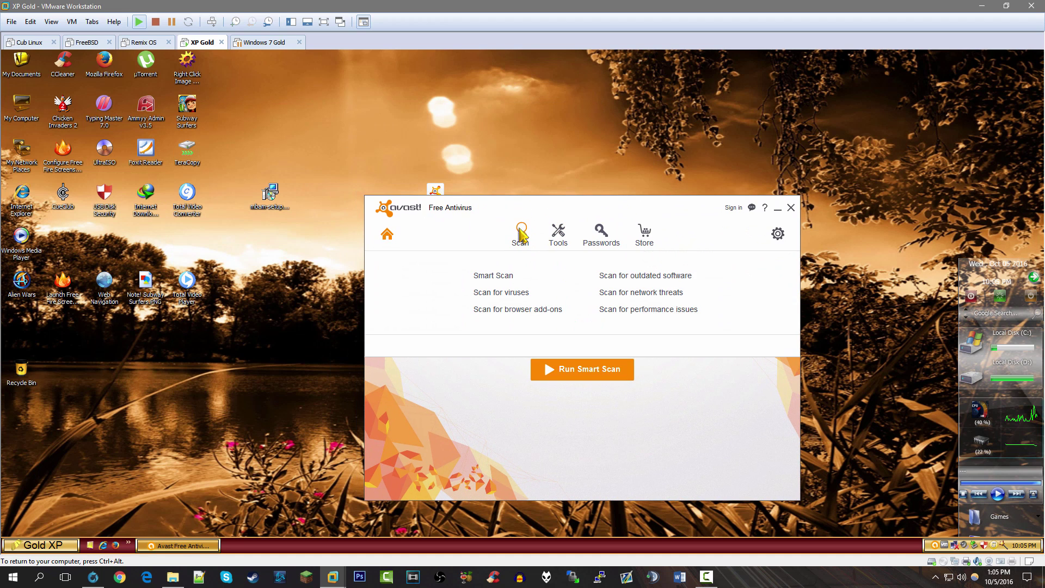
pyautogui.click(497, 276)
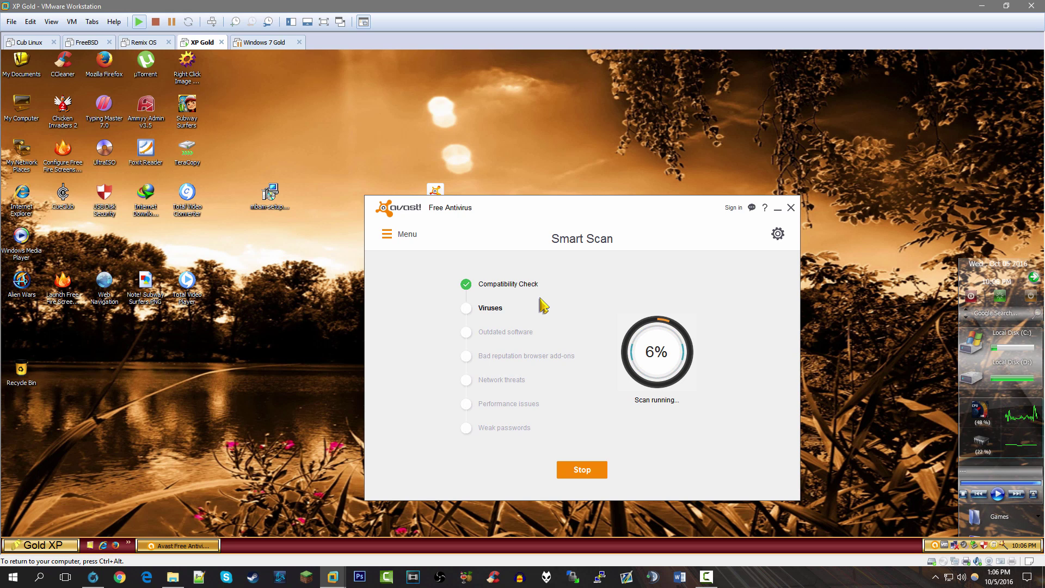
pyautogui.hotkey('ctrl', 'alt')
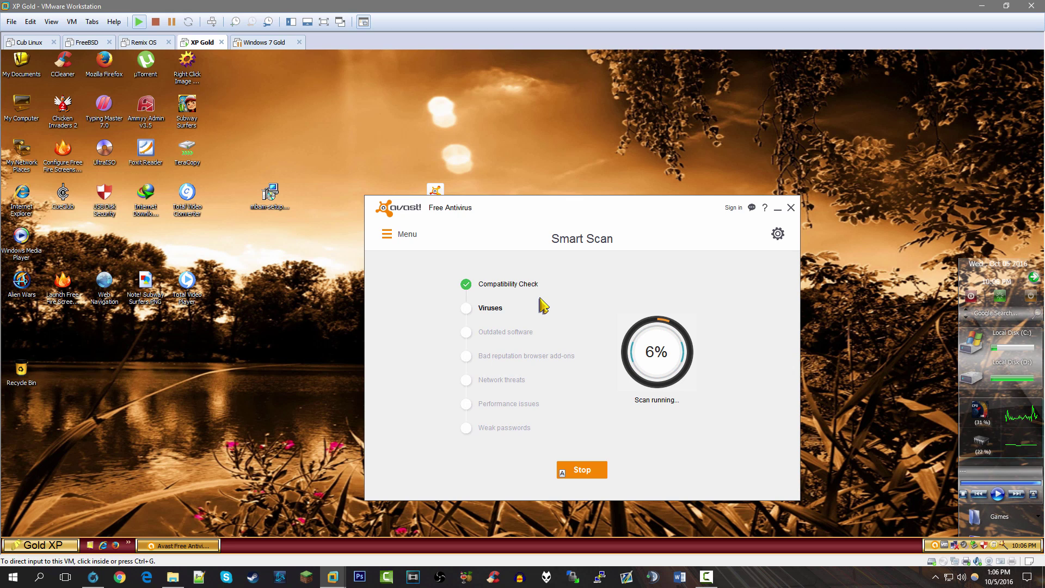
pyautogui.click(550, 228)
pyautogui.moveTo(550, 229); pyautogui.dragTo(481, 155)
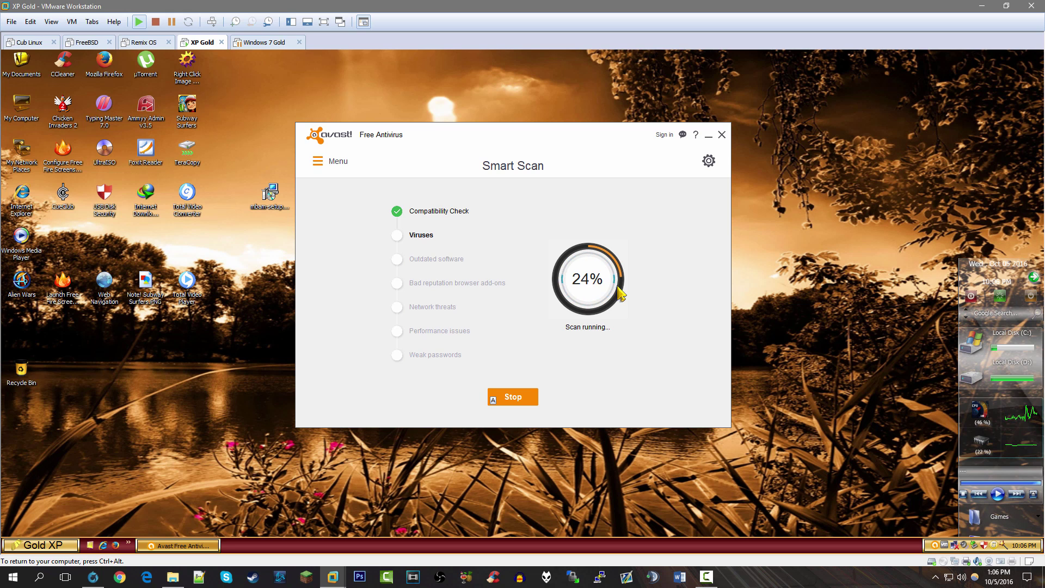
pyautogui.hotkey('ctrl', 'alt')
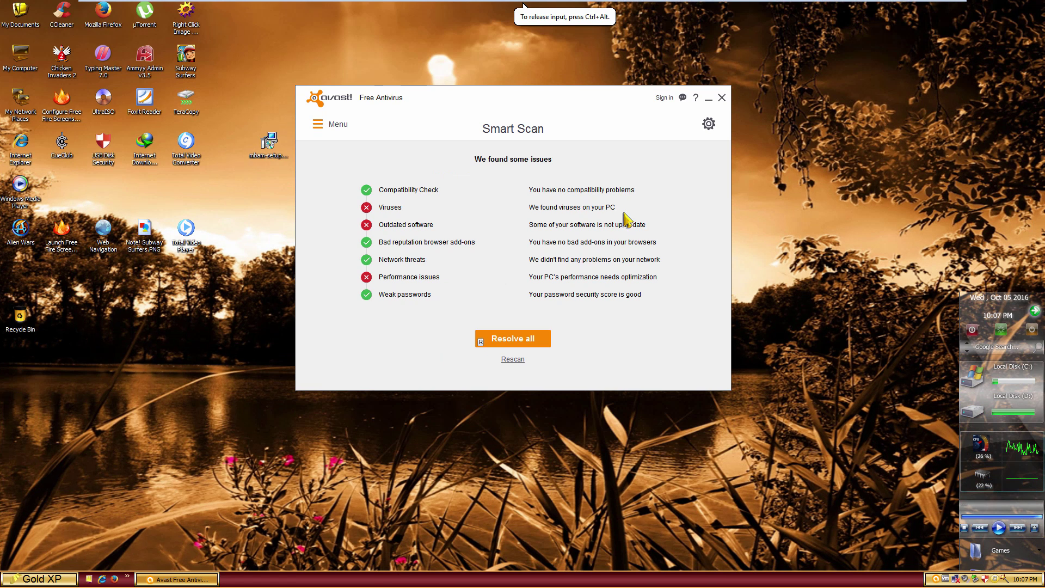
pyautogui.moveTo(524, 112); pyautogui.dragTo(566, 166)
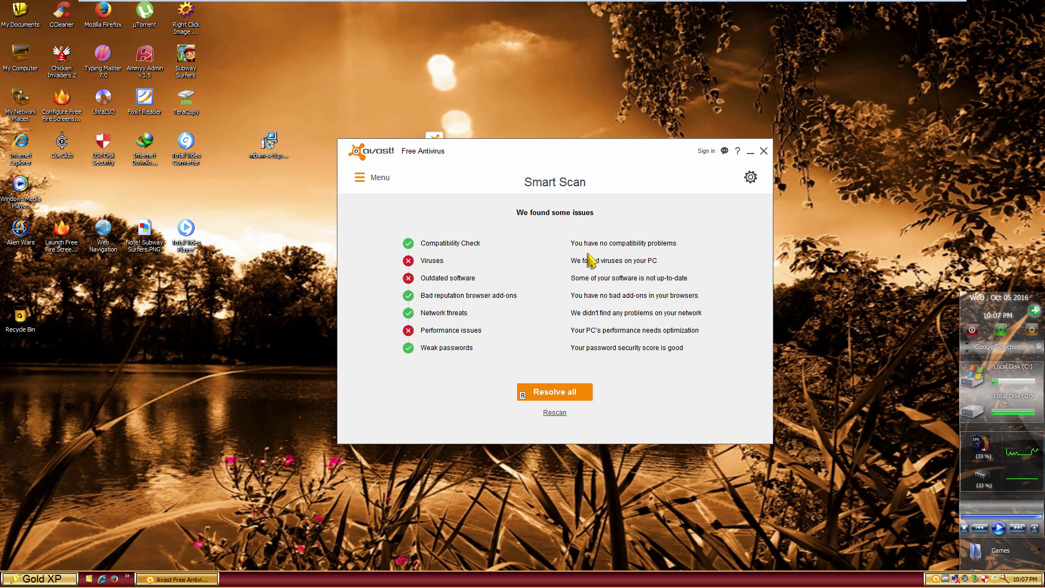
# Step: Start resolving all Smart Scan issues and skip the threat found in the Viruses step
pyautogui.click(569, 390)
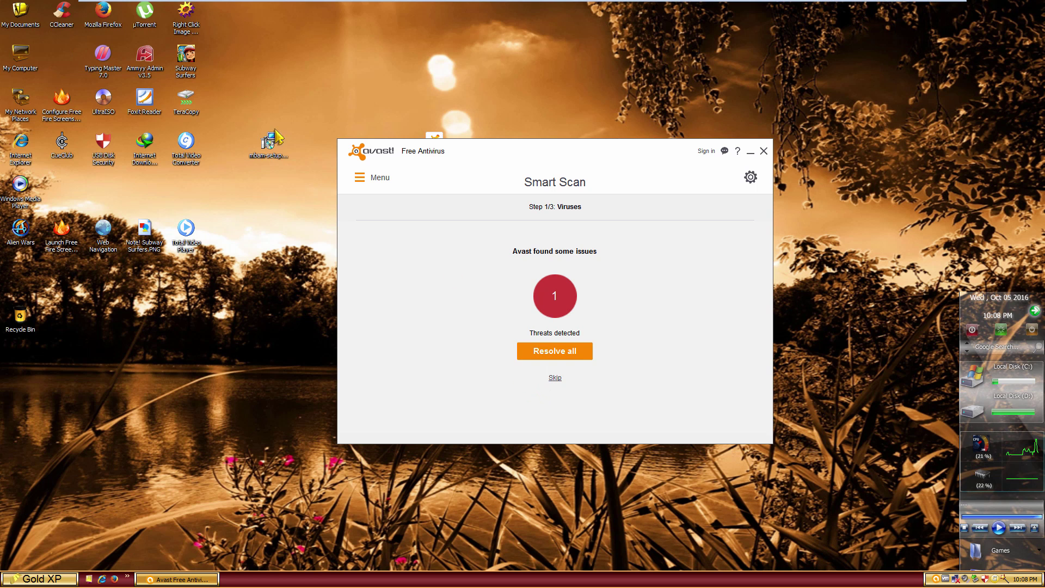
pyautogui.moveTo(45, 74); pyautogui.dragTo(91, 41)
pyautogui.click(595, 220)
pyautogui.click(665, 312)
pyautogui.moveTo(43, 76); pyautogui.dragTo(83, 42)
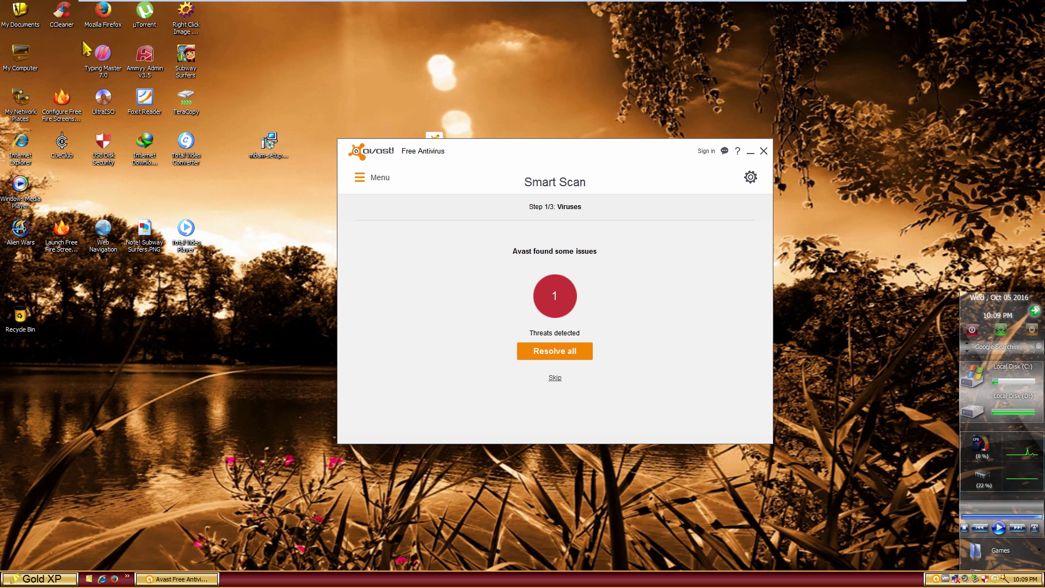
pyautogui.moveTo(45, 78); pyautogui.dragTo(83, 35)
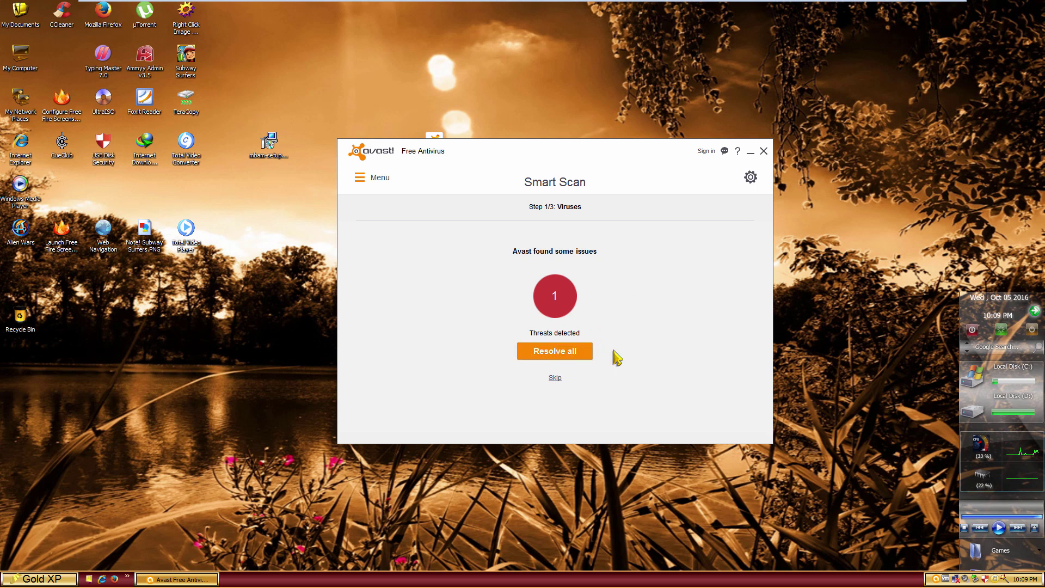
pyautogui.click(555, 377)
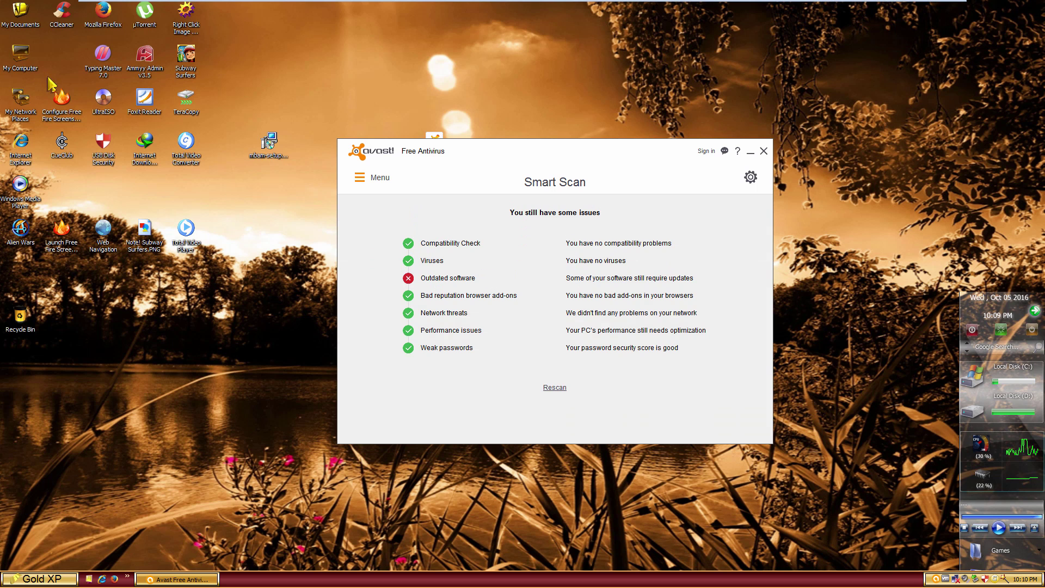
# Step: Close Avast and move the Avast setup file's icon closer to the mbam-setup icon on the desktop
pyautogui.moveTo(48, 78); pyautogui.dragTo(80, 41)
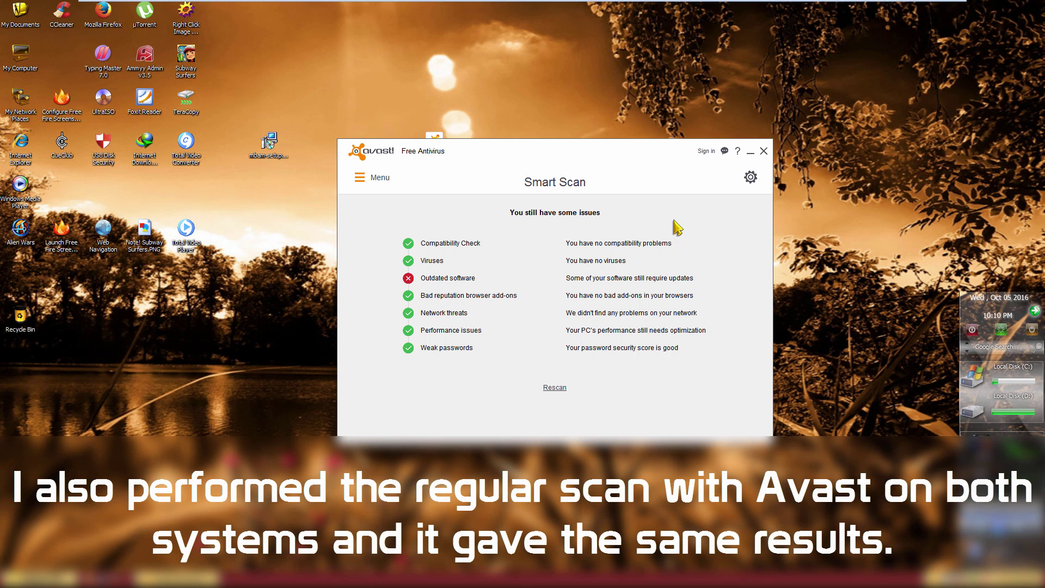
pyautogui.click(763, 151)
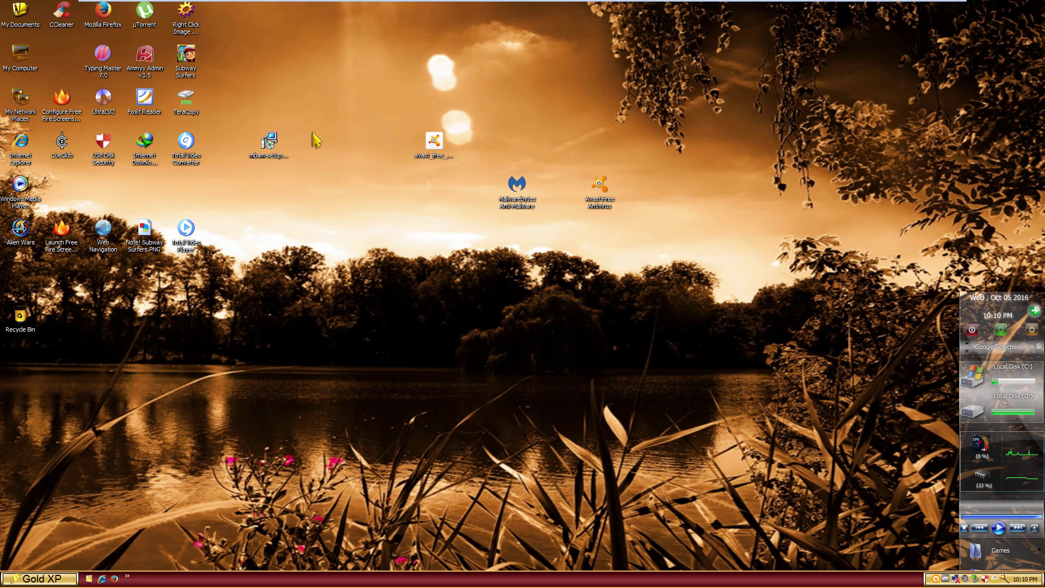
pyautogui.moveTo(433, 140); pyautogui.dragTo(392, 141)
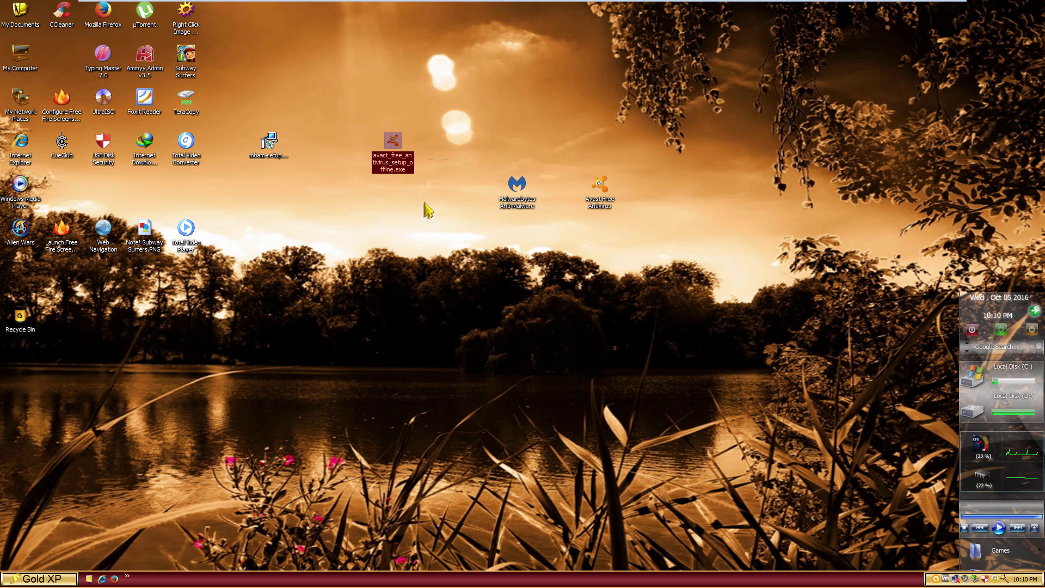
pyautogui.moveTo(441, 240); pyautogui.dragTo(657, 148)
pyautogui.click(455, 240)
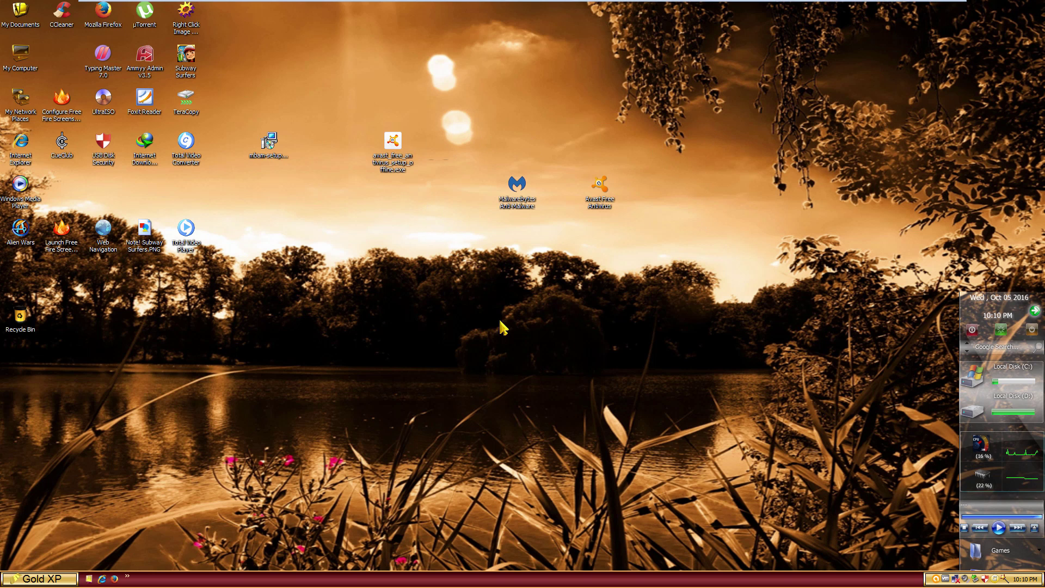
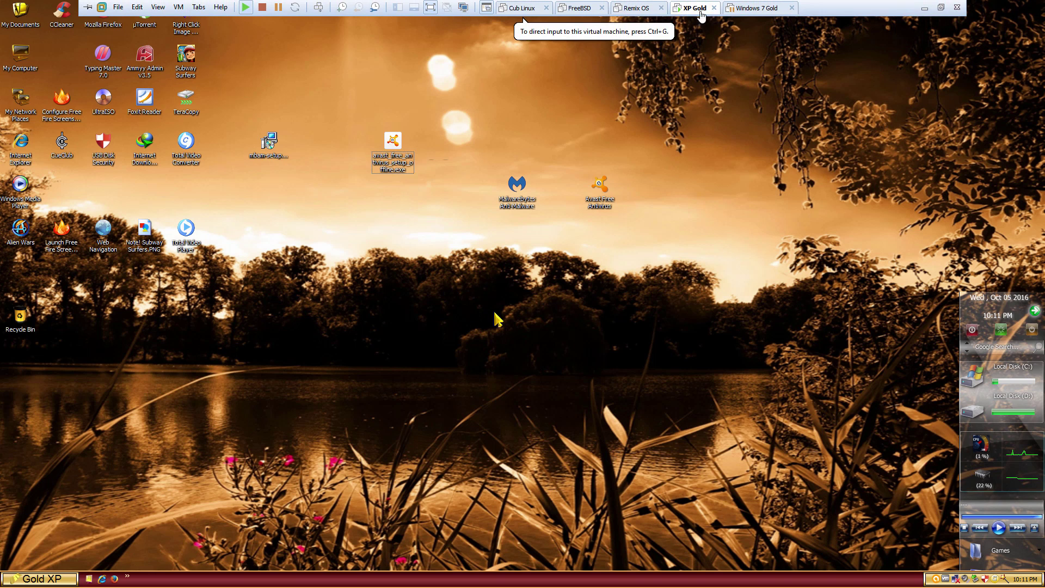
# Step: Switch to the Windows 7 Gold virtual machine, unlock its user account and minimize the Avast window
pyautogui.click(748, 10)
pyautogui.click(77, 33)
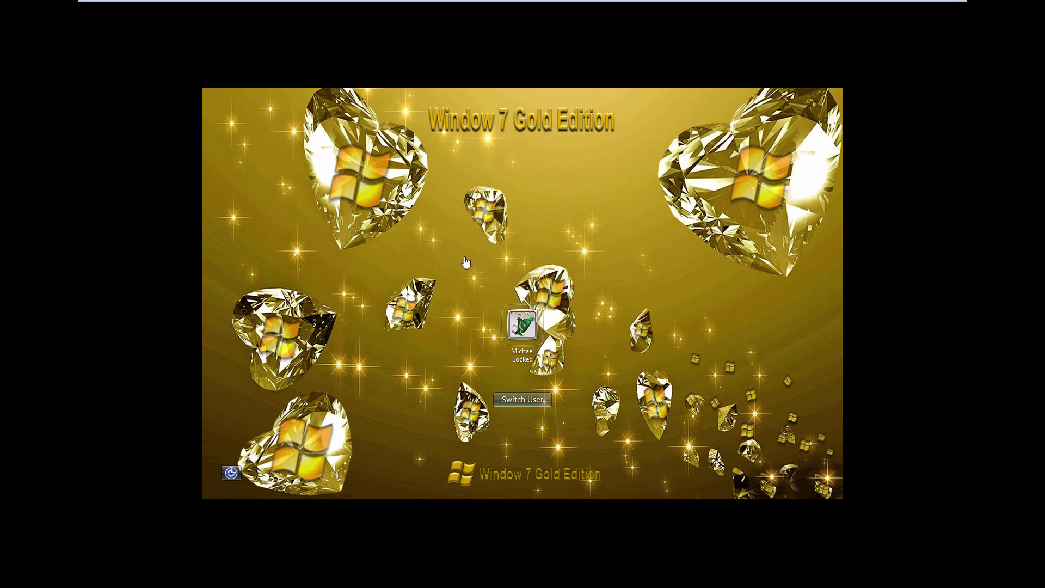
pyautogui.click(479, 276)
pyautogui.click(519, 323)
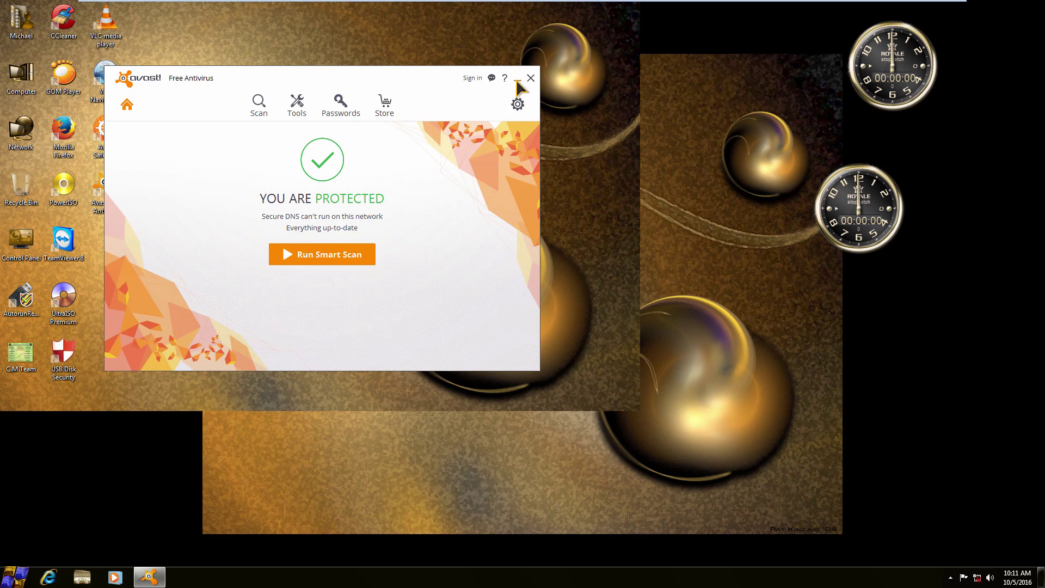
pyautogui.click(518, 81)
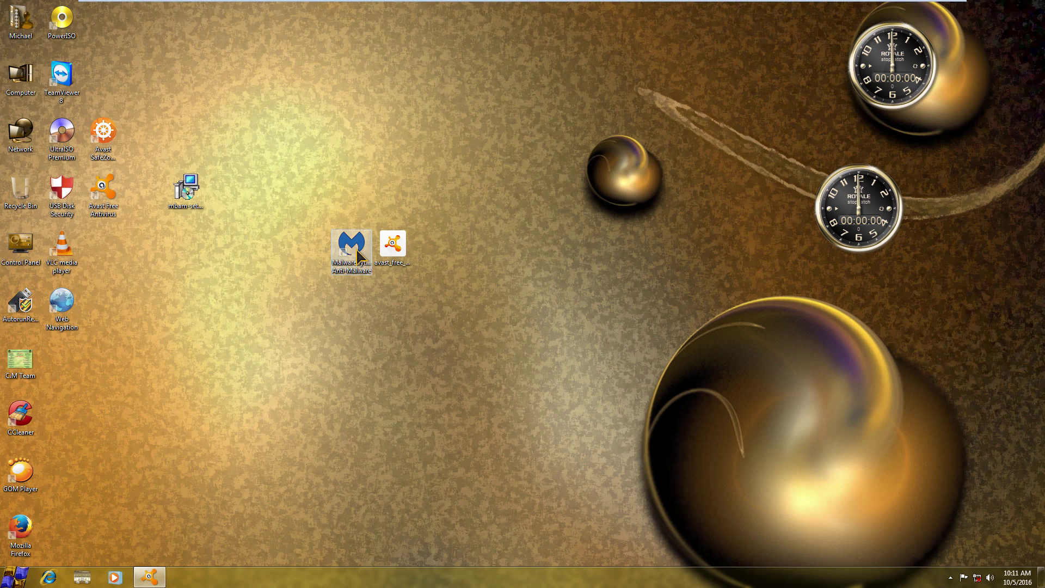
# Step: Open Malwarebytes Anti-Malware from the desktop and run a Threat Scan to completion
pyautogui.click(357, 253)
pyautogui.moveTo(356, 254)
pyautogui.mouseDown()
pyautogui.moveTo(573, 81)
pyautogui.moveTo(768, 32)
pyautogui.moveTo(358, 251)
pyautogui.mouseUp()
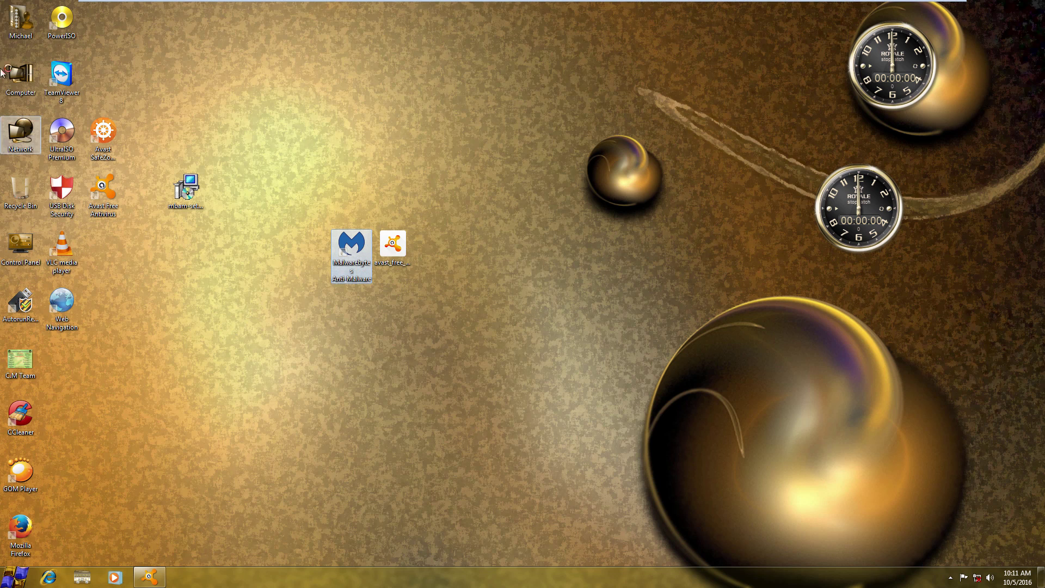
pyautogui.click(288, 376)
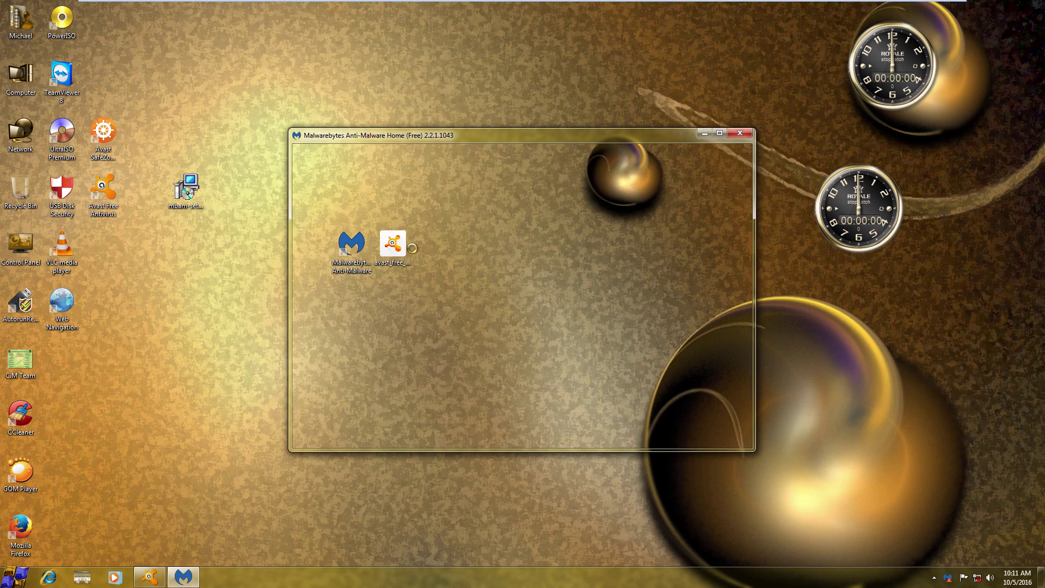
pyautogui.click(495, 161)
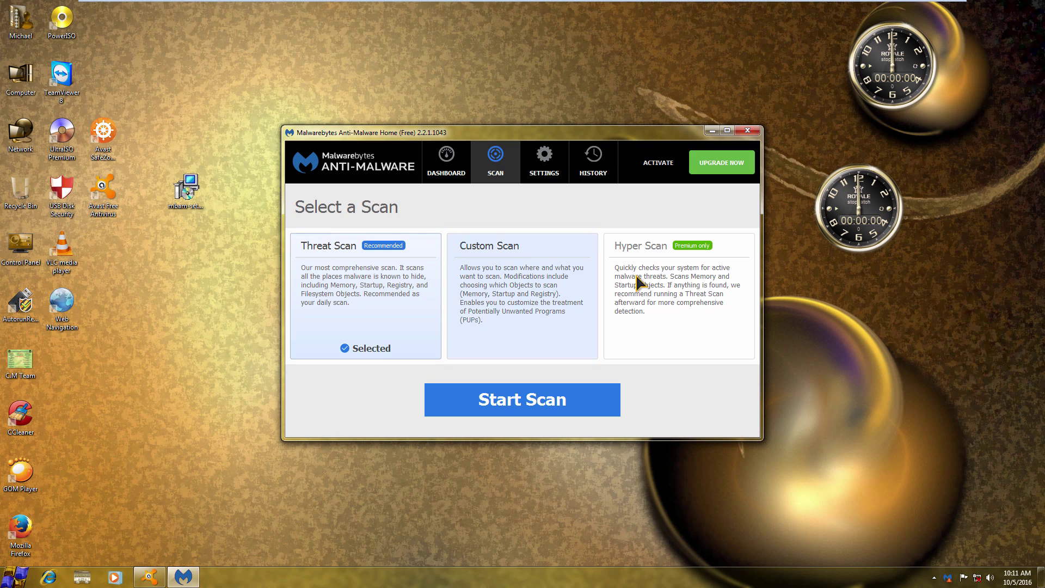
pyautogui.click(486, 400)
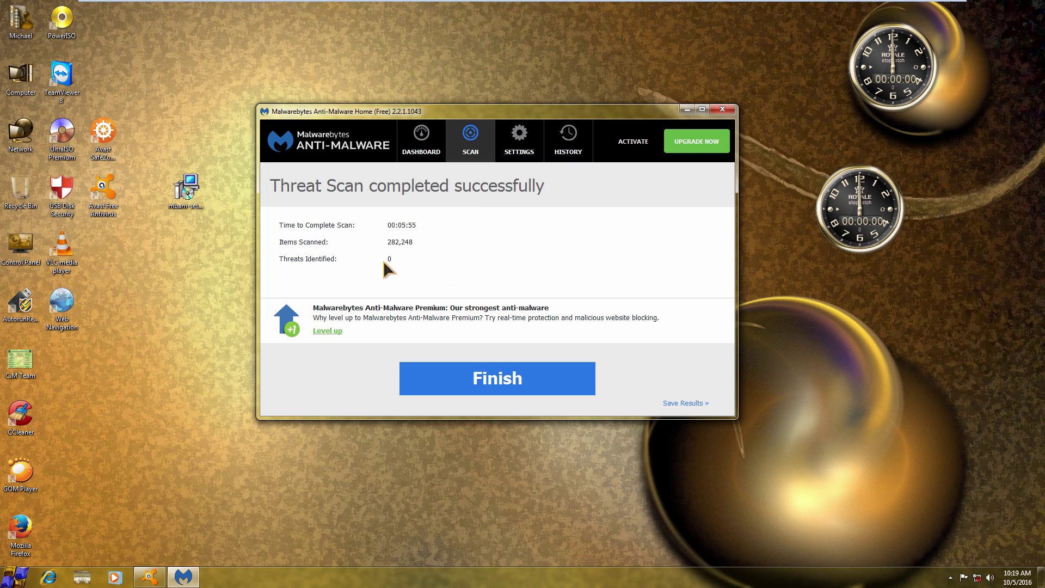
# Step: Finish the completed Threat Scan and close Malwarebytes Anti-Malware
pyautogui.click(477, 380)
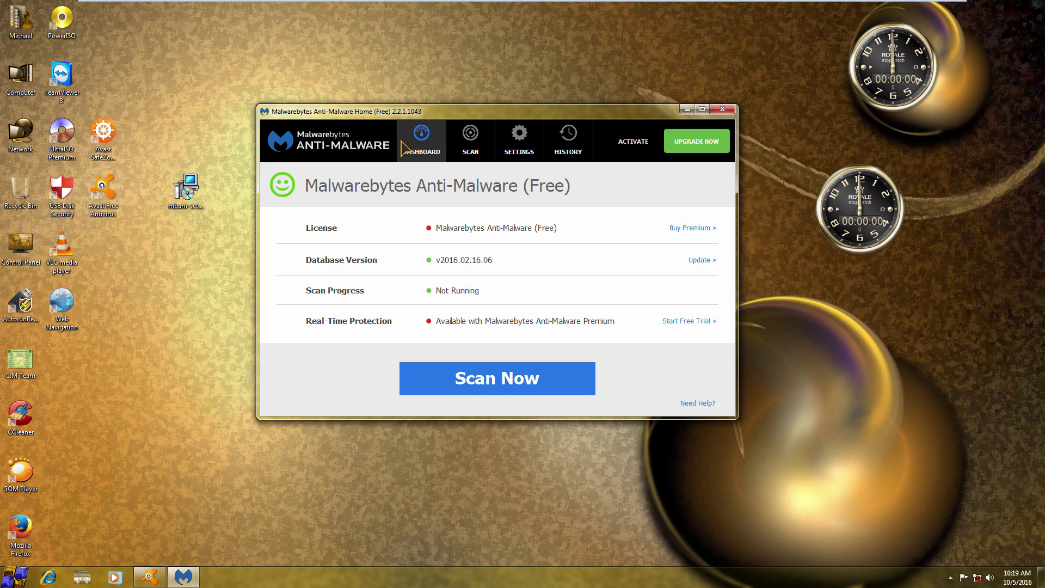
pyautogui.moveTo(437, 112); pyautogui.dragTo(419, 171)
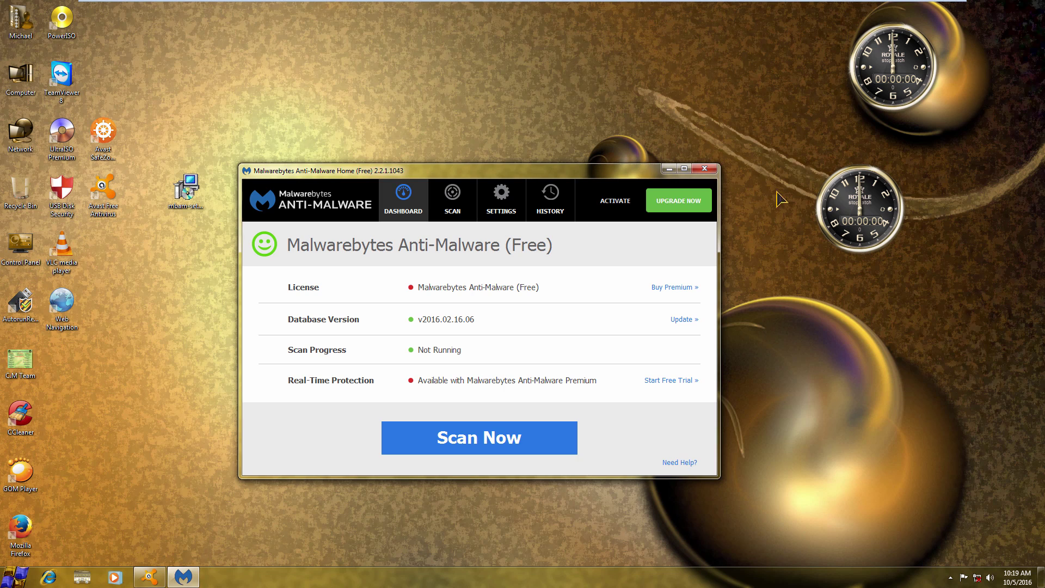
pyautogui.click(705, 168)
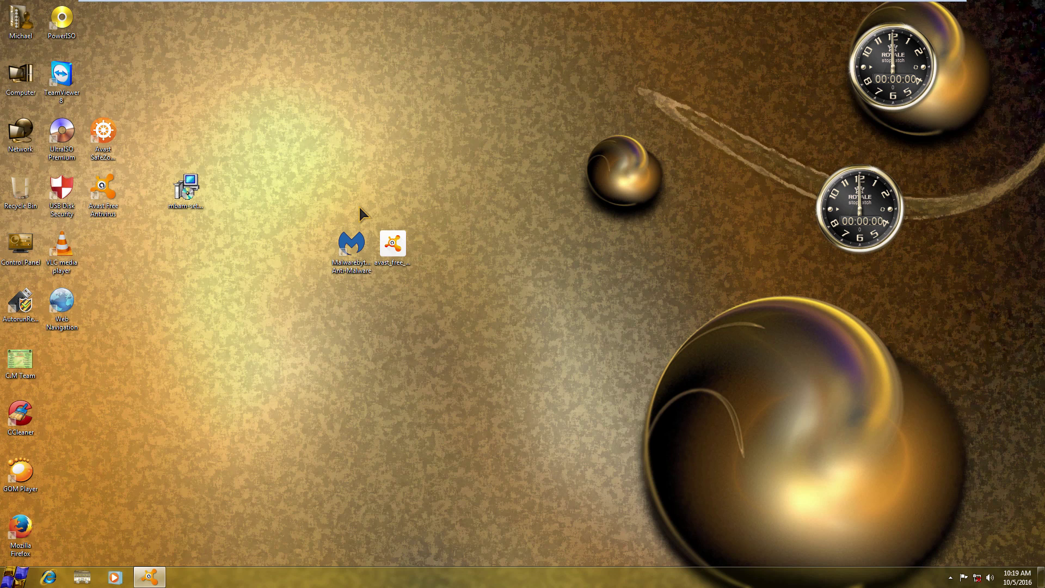
# Step: Move the Avast Free Antivirus desktop shortcut below the Avast setup file's icon
pyautogui.click(342, 248)
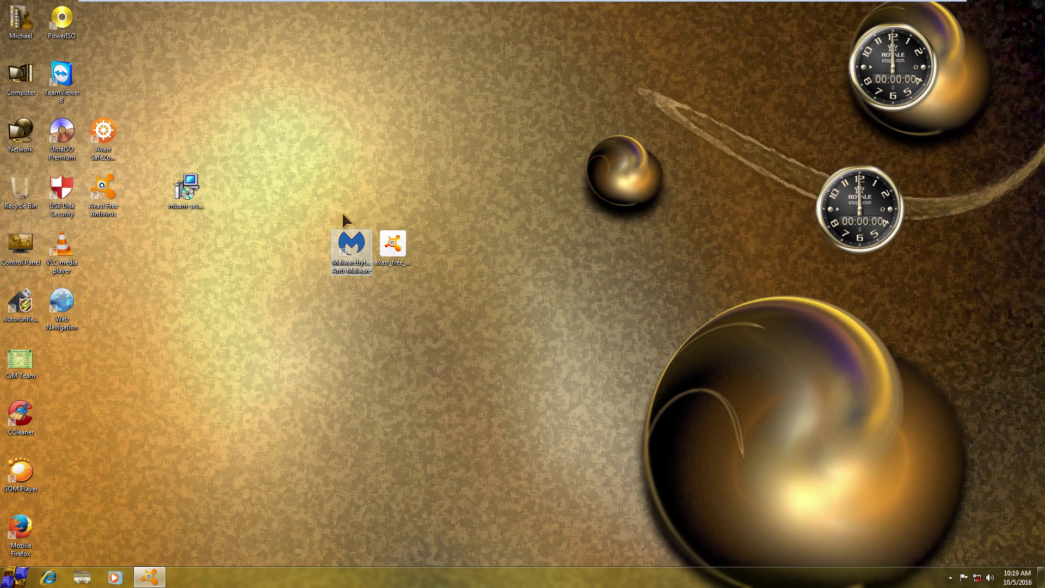
pyautogui.moveTo(106, 190); pyautogui.dragTo(400, 348)
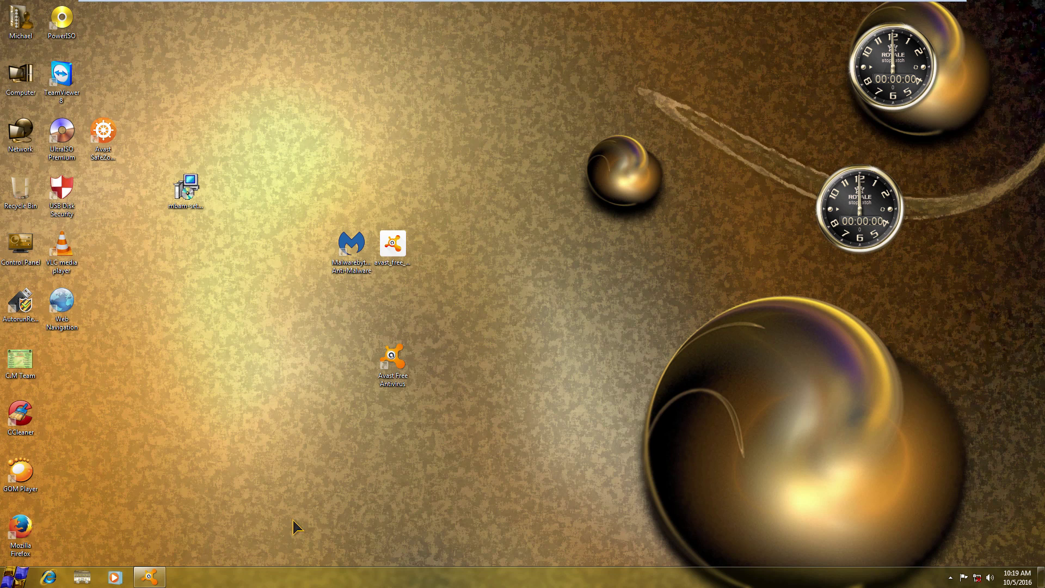
# Step: Open Avast Free Antivirus, run a Smart Scan to completion and move its window toward the middle of the desktop
pyautogui.moveTo(293, 519); pyautogui.dragTo(438, 341)
pyautogui.press('Return')
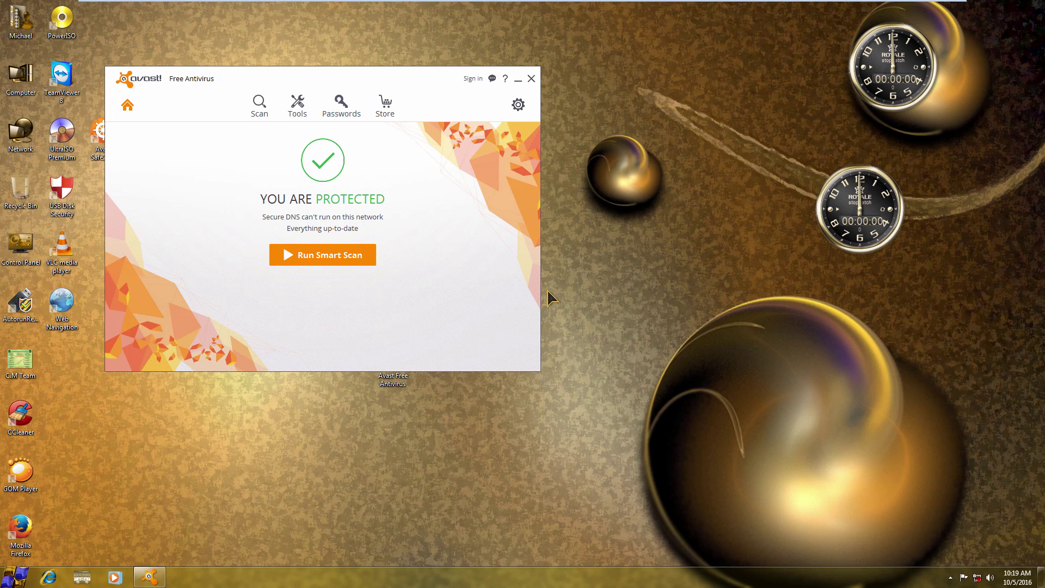
pyautogui.click(351, 255)
pyautogui.moveTo(380, 69); pyautogui.dragTo(619, 168)
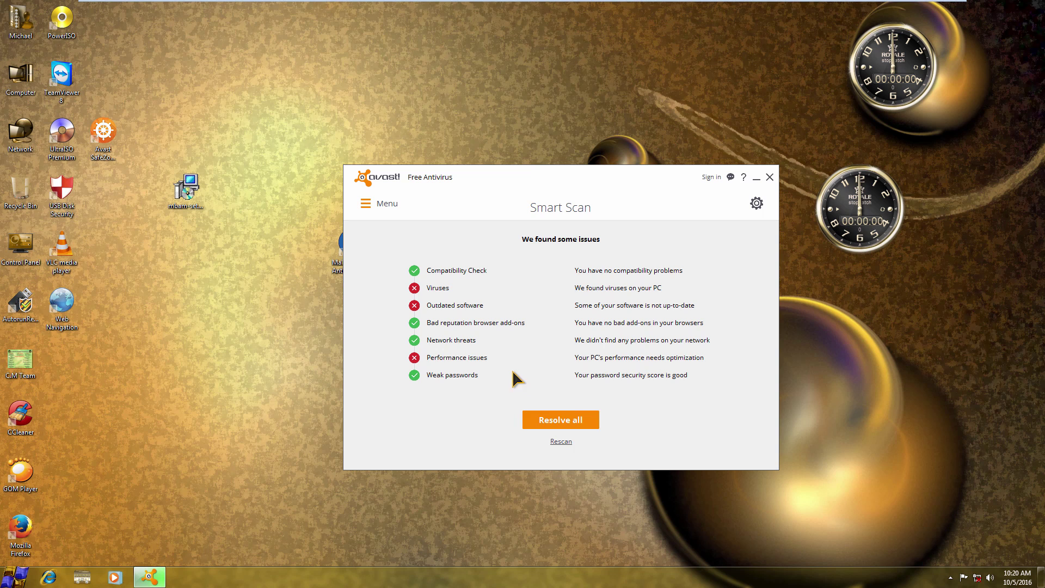
# Step: Start resolving all issues from the Smart Scan and skip the detected threat in the Viruses step
pyautogui.click(564, 425)
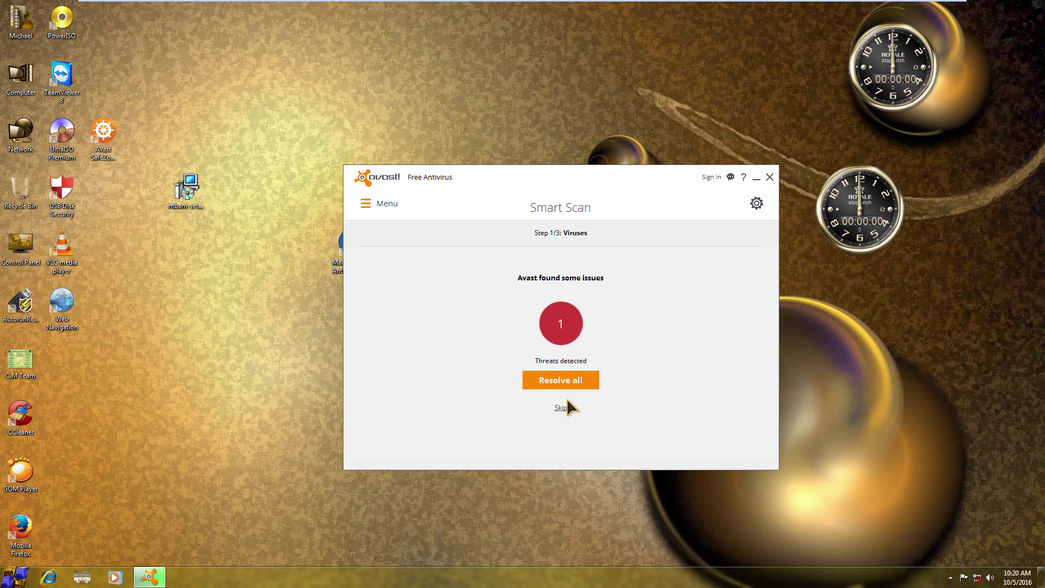
pyautogui.click(564, 407)
# Step: Review the list of outdated programs and skip the remaining Smart Scan steps without updating anything
pyautogui.scroll(-2, 427, 293)
pyautogui.scroll(2, 419, 291)
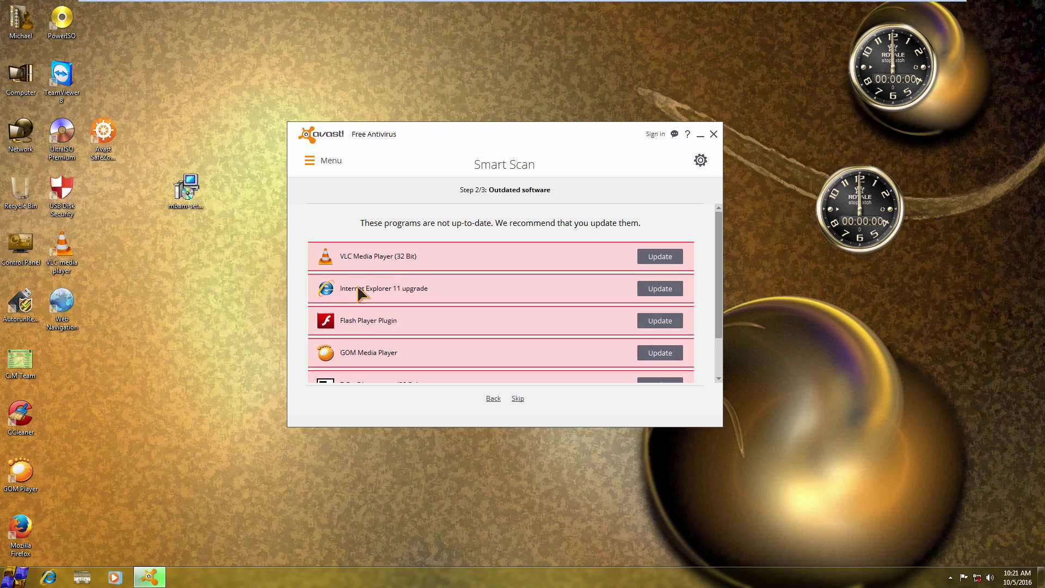
pyautogui.scroll(-2, 359, 288)
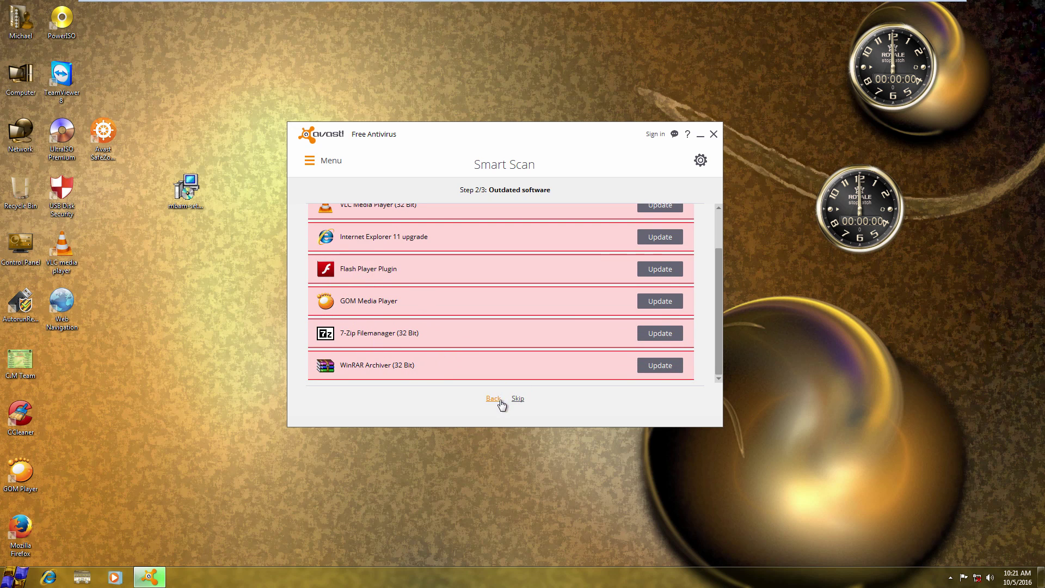
pyautogui.scroll(2, 554, 304)
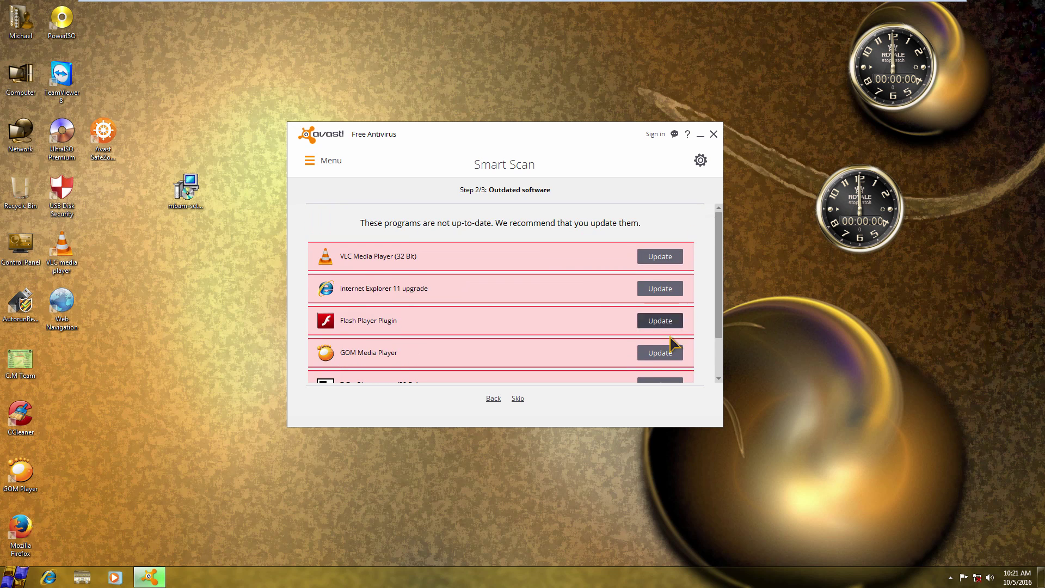
pyautogui.scroll(-2, 667, 321)
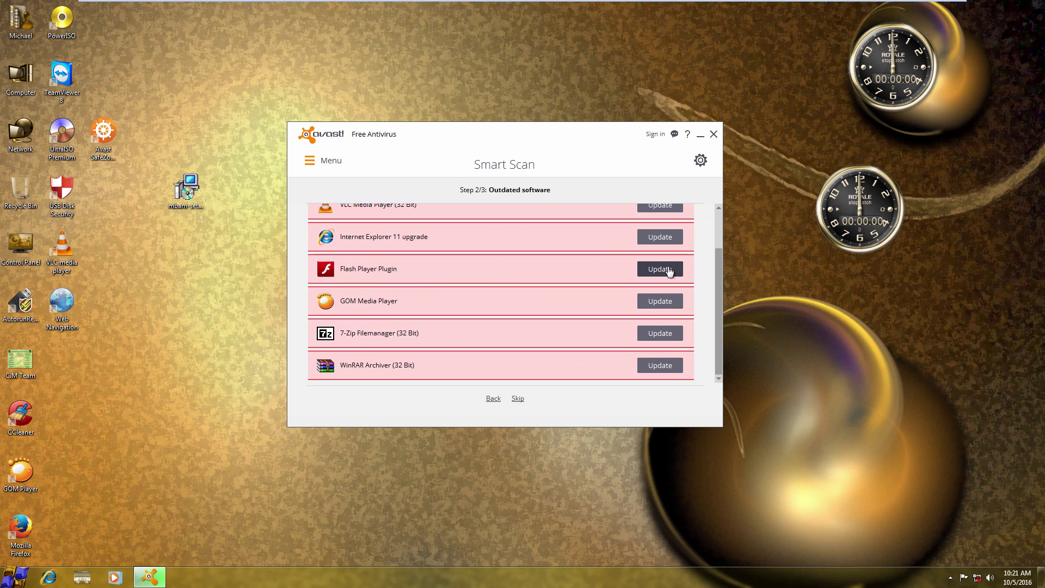
pyautogui.click(517, 400)
pyautogui.click(520, 403)
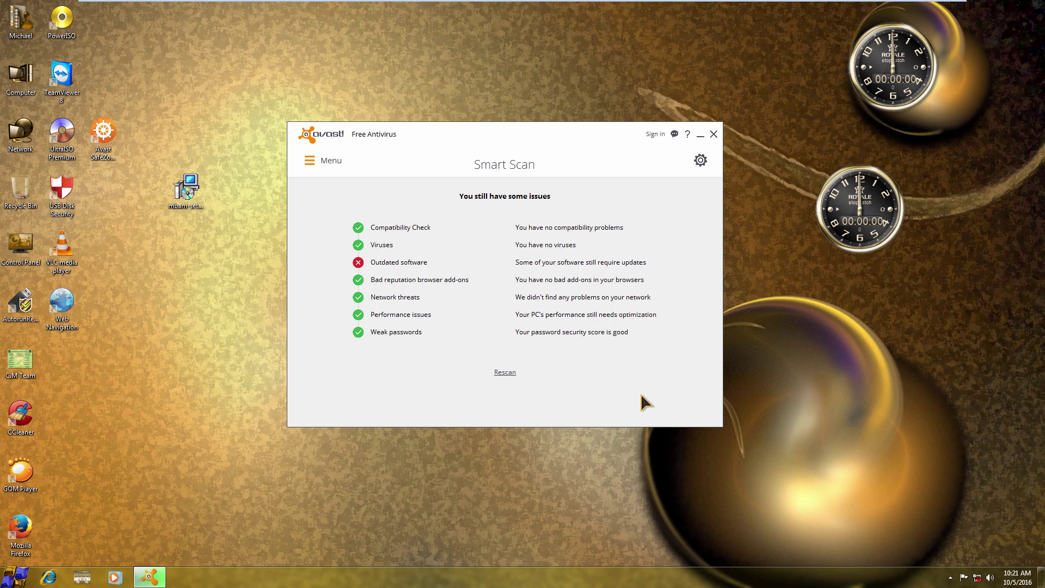
# Step: Close Avast and regroup its shortcut, its setup file and the Malwarebytes shortcut around the mbam-setup icon on the desktop
pyautogui.click(714, 134)
pyautogui.moveTo(488, 169); pyautogui.dragTo(320, 322)
pyautogui.moveTo(352, 248); pyautogui.dragTo(186, 300)
pyautogui.moveTo(392, 356); pyautogui.dragTo(309, 186)
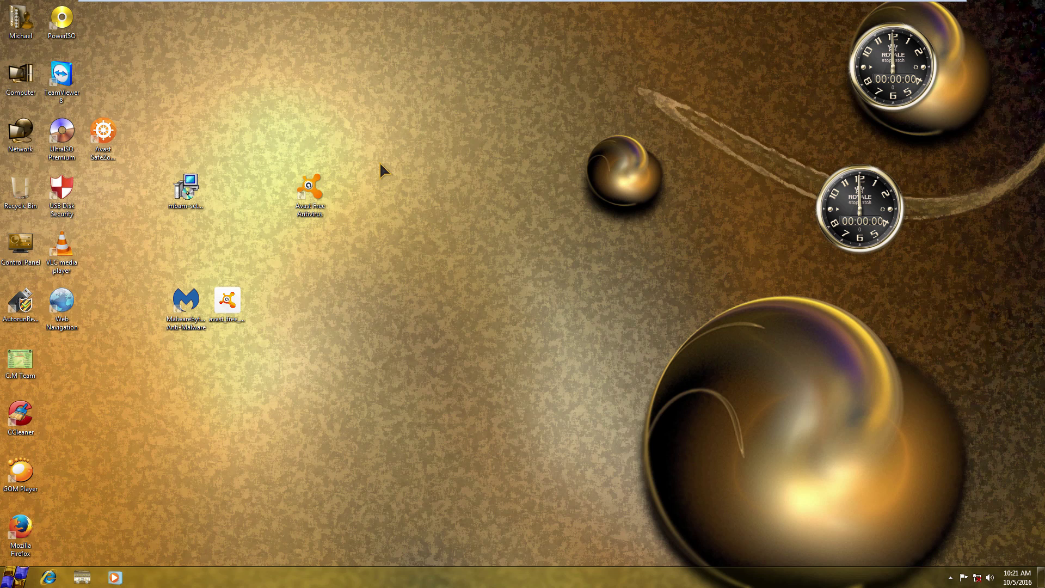
pyautogui.moveTo(158, 357); pyautogui.dragTo(330, 289)
pyautogui.click(381, 395)
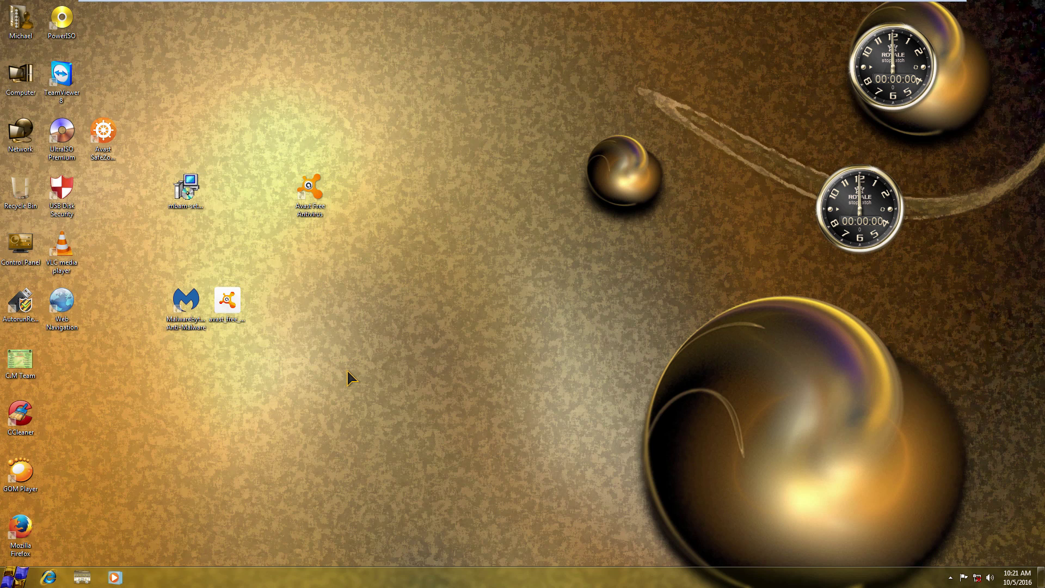